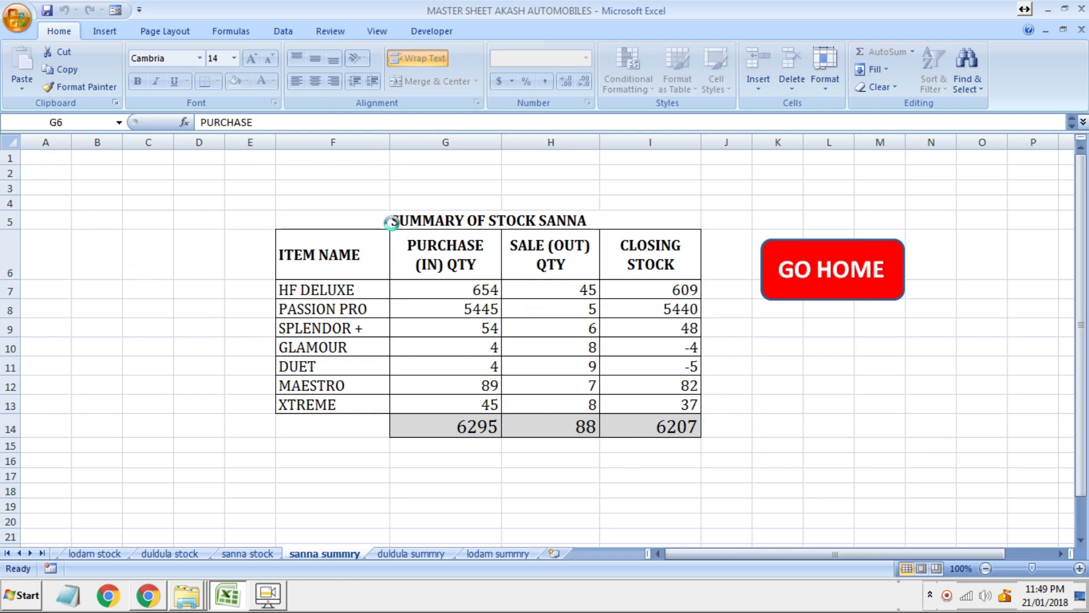
In Save As, pick the Desktop and prefix the file name with 'backup '.
{"action": "key", "text": "F12"}
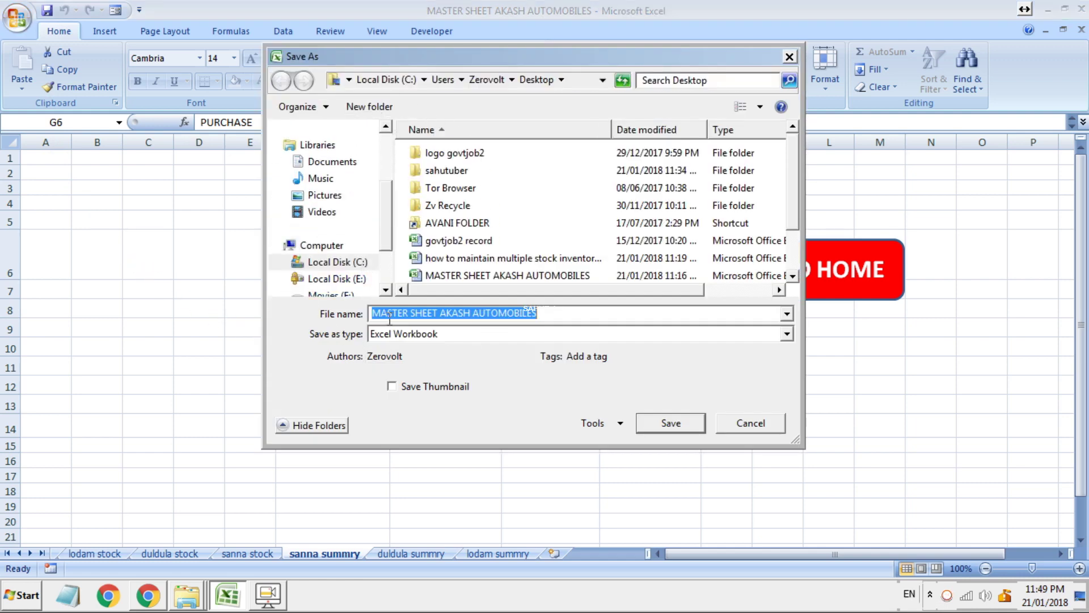
{"action": "left_click_drag", "start_coordinate": [391, 230], "coordinate": [396, 179]}
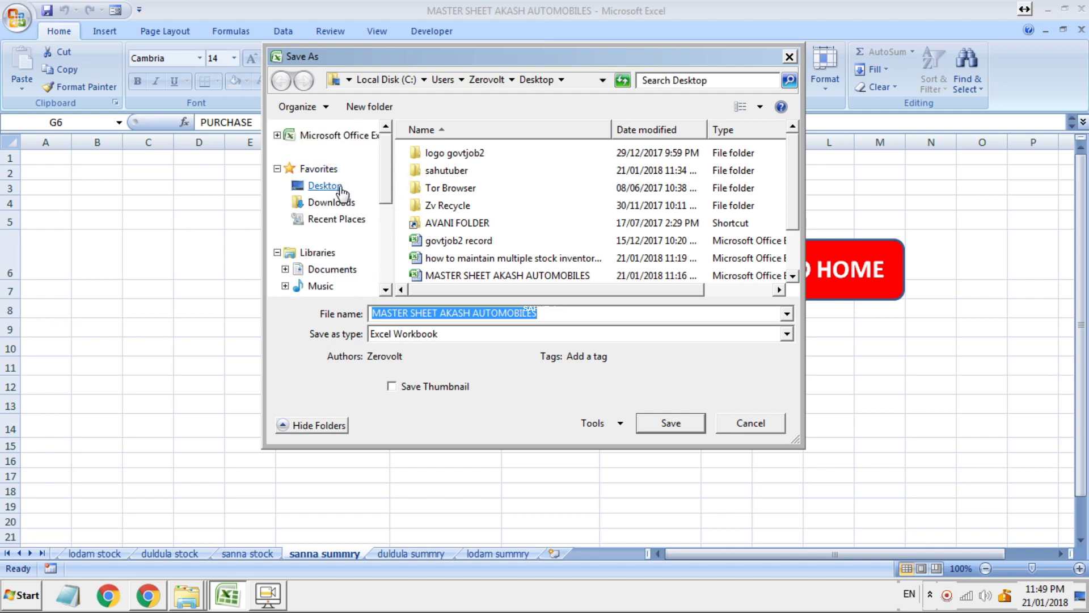
{"action": "left_click", "coordinate": [339, 186]}
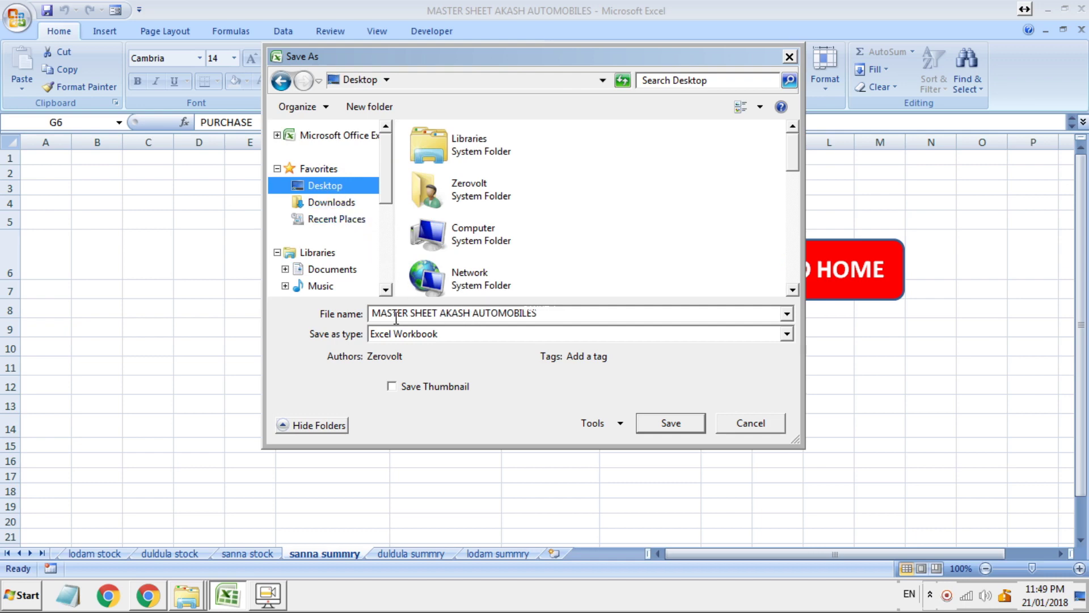
{"action": "left_click", "coordinate": [557, 315]}
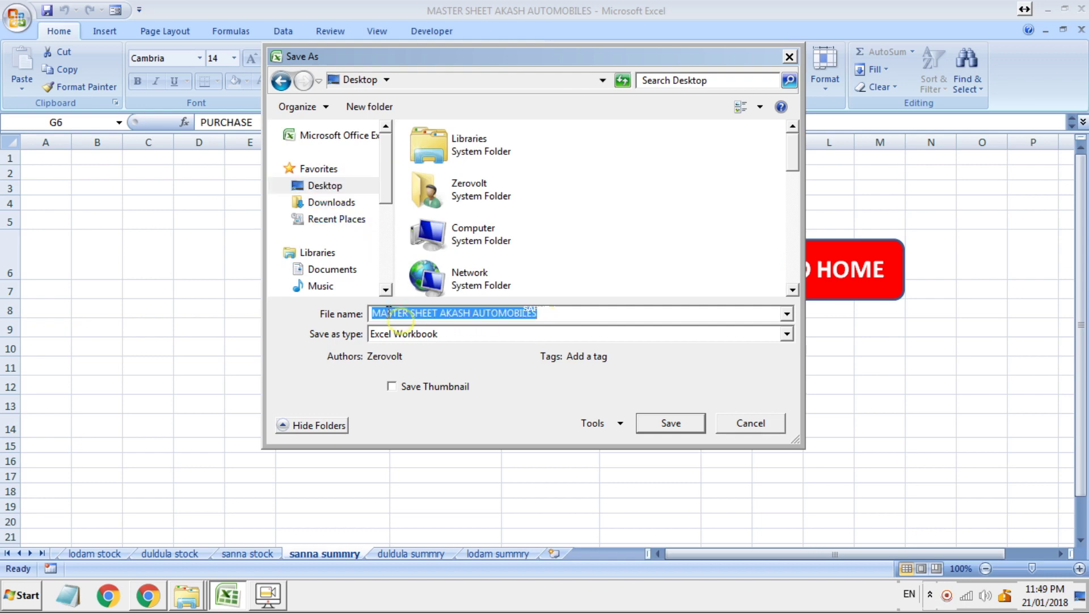
{"action": "key", "text": "Home"}
{"action": "type", "text": "bac"}
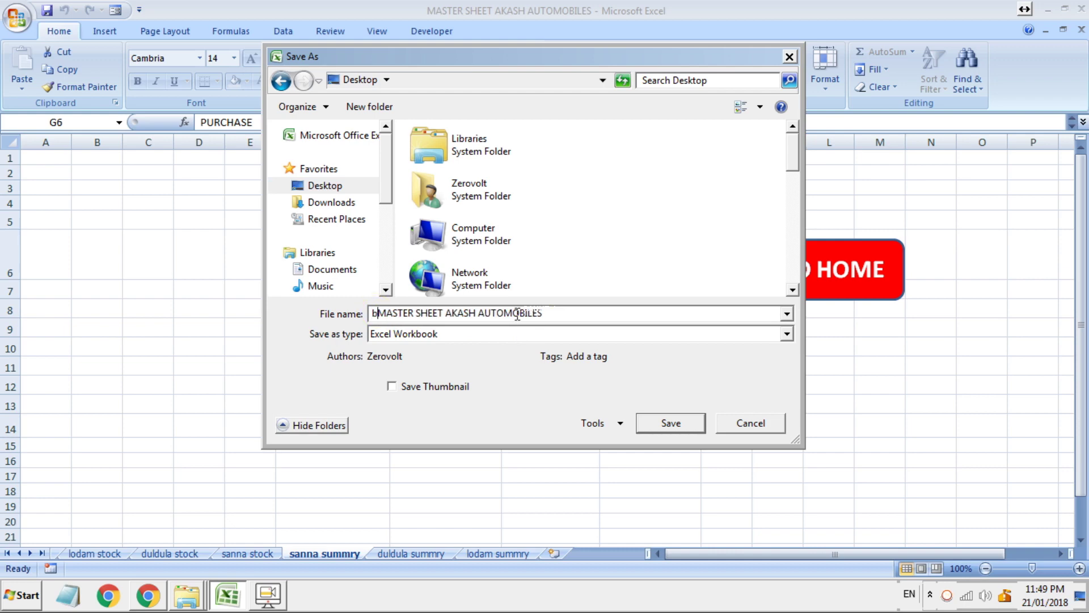
{"action": "type", "text": "ku"}
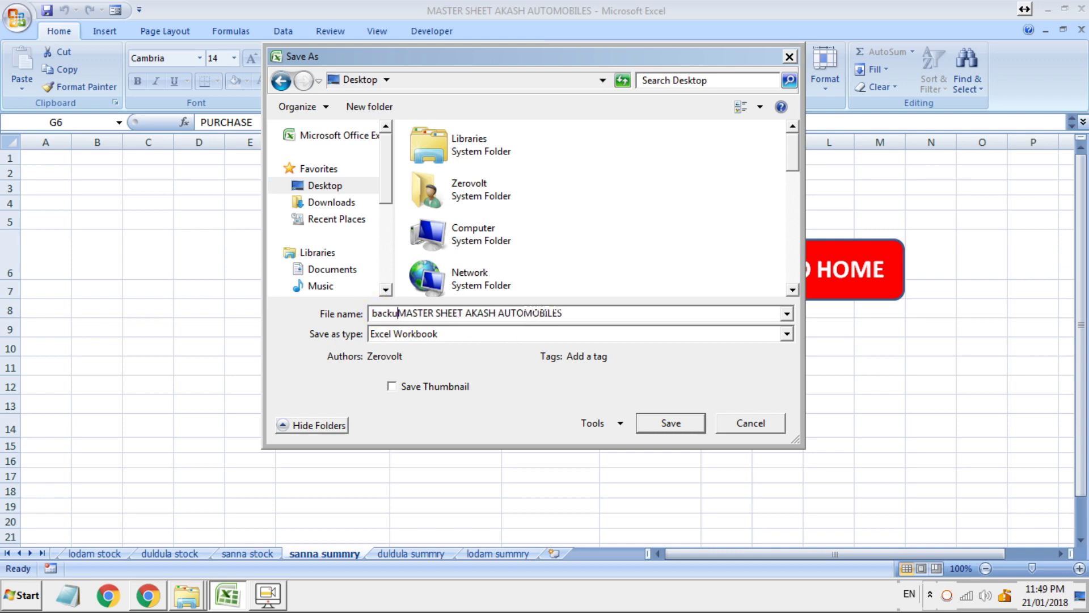
{"action": "type", "text": "p"}
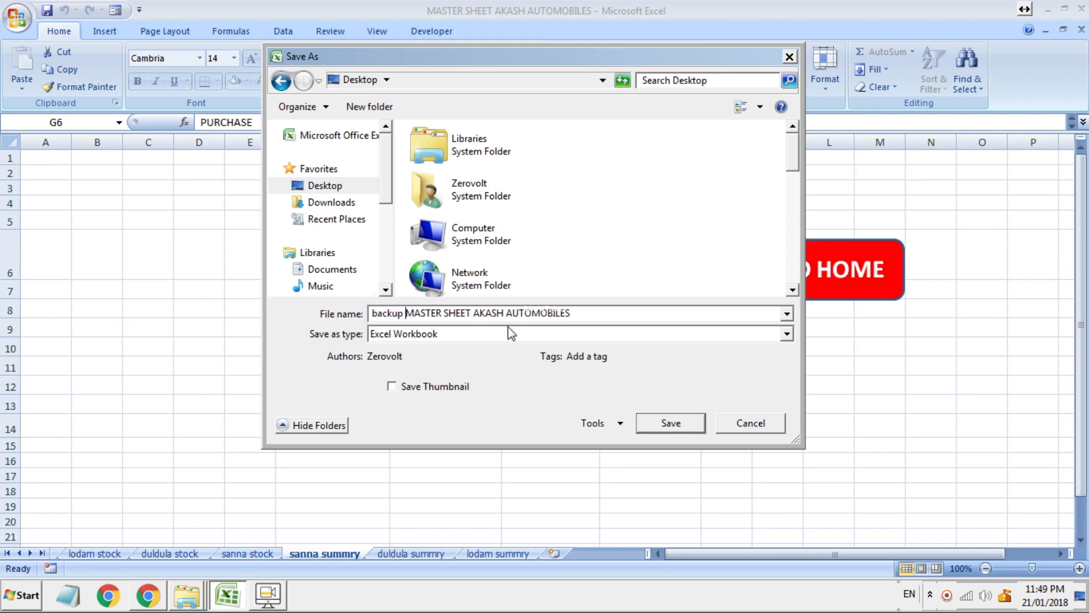
{"action": "left_click", "coordinate": [602, 430]}
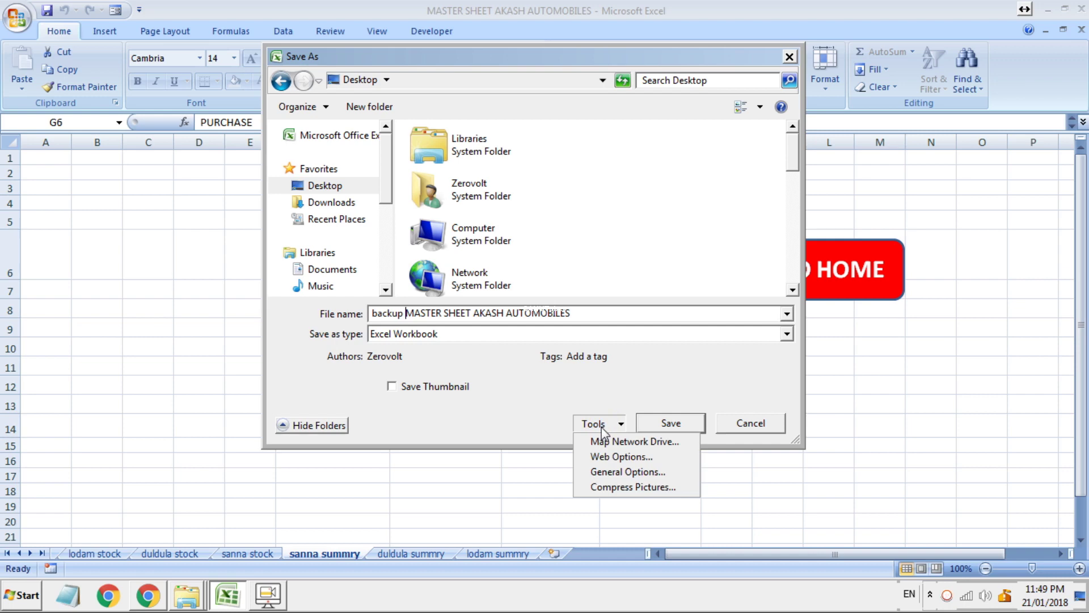
Turn on Always create backup in General Options and save the renamed workbook.
{"action": "left_click", "coordinate": [626, 473]}
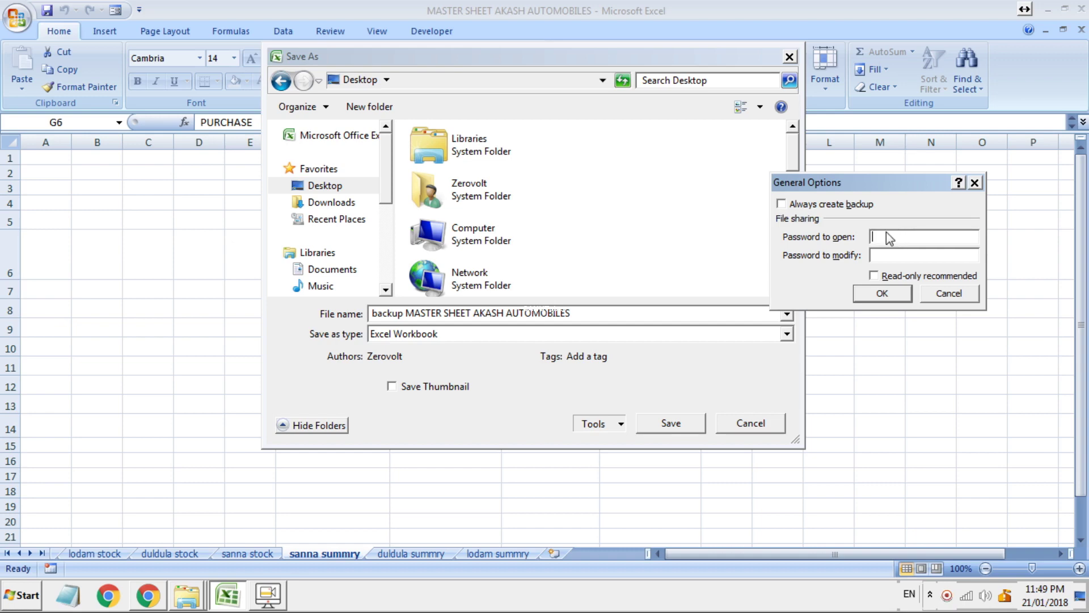
{"action": "left_click", "coordinate": [781, 204]}
{"action": "left_click", "coordinate": [868, 295]}
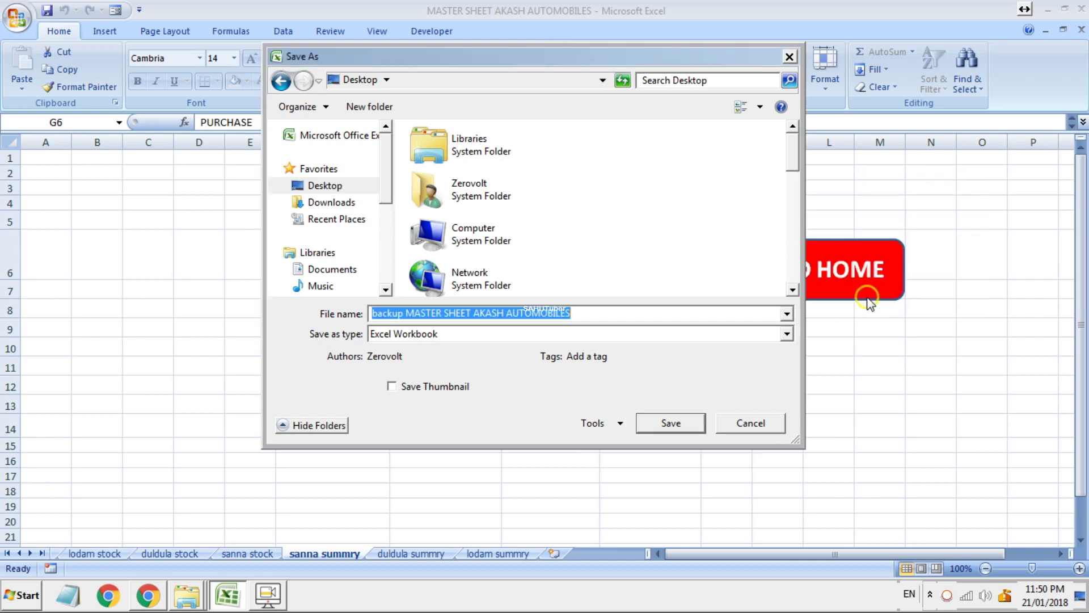
{"action": "left_click", "coordinate": [653, 423]}
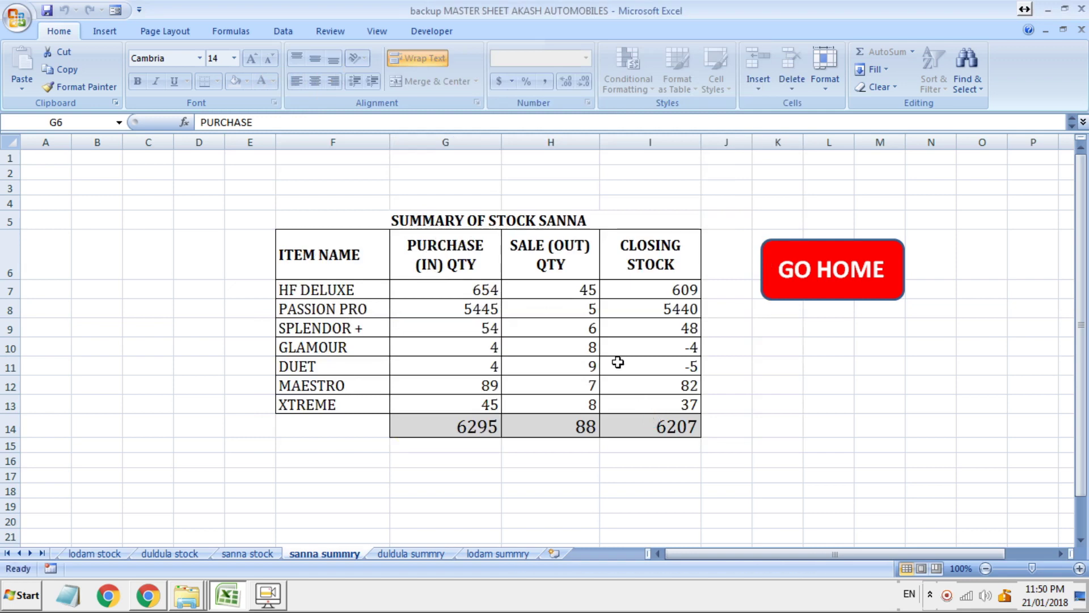
Minimize Excel and open the backup MASTER SHEET AKASH AUTOMOBILES file from the desktop.
{"action": "left_click", "coordinate": [1051, 10]}
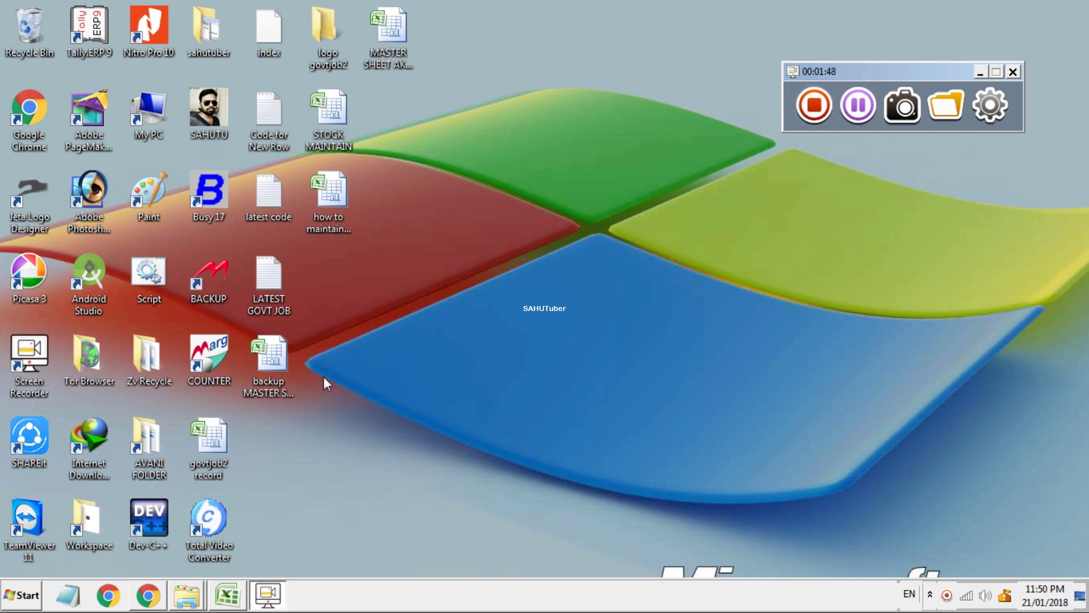
{"action": "left_click", "coordinate": [279, 363]}
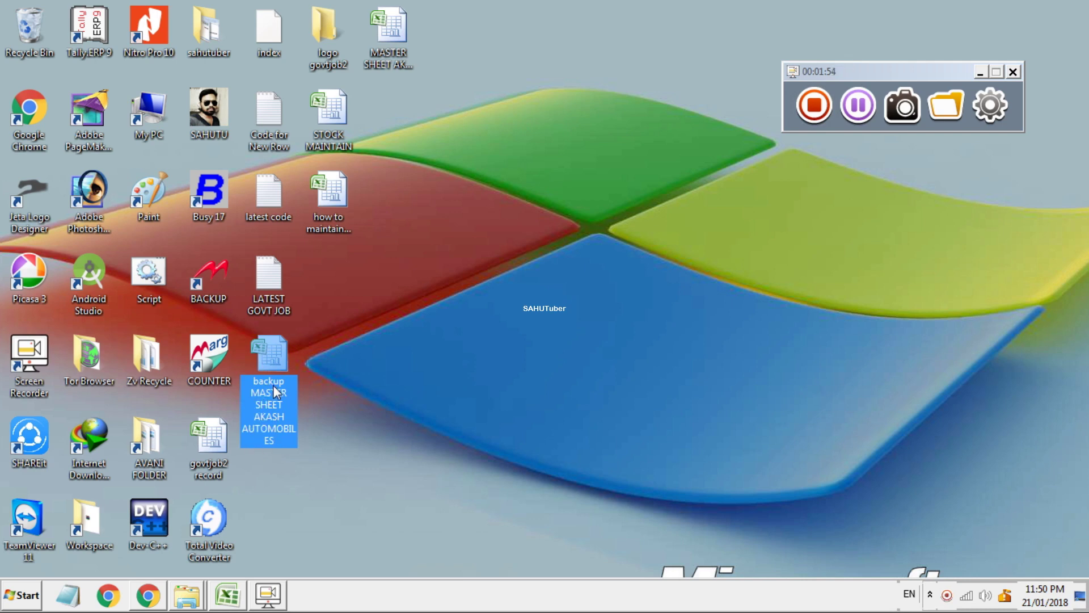
{"action": "left_click", "coordinate": [397, 49]}
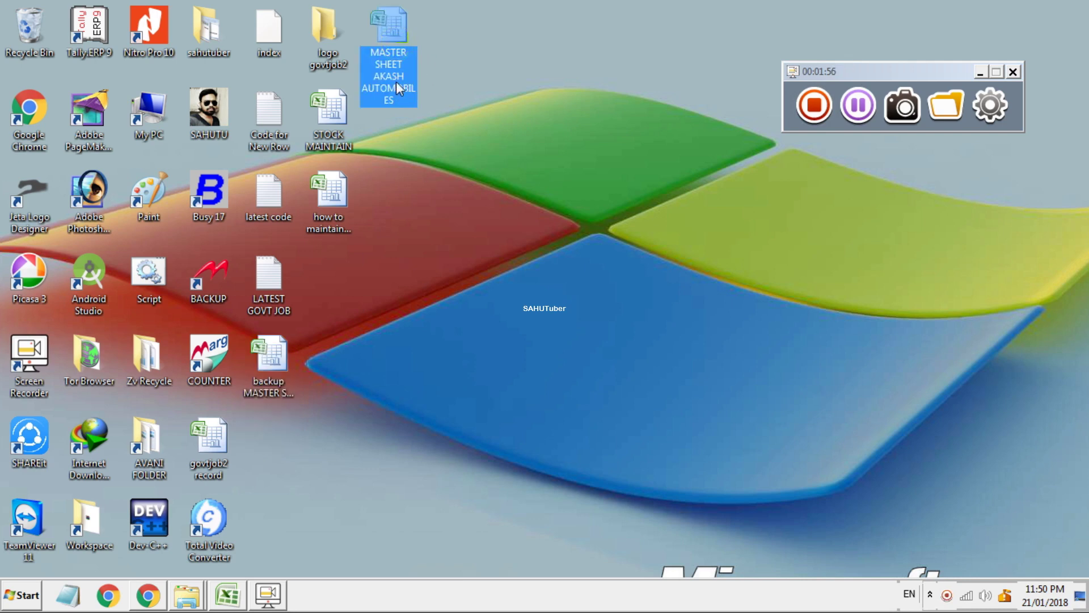
{"action": "left_click", "coordinate": [266, 367]}
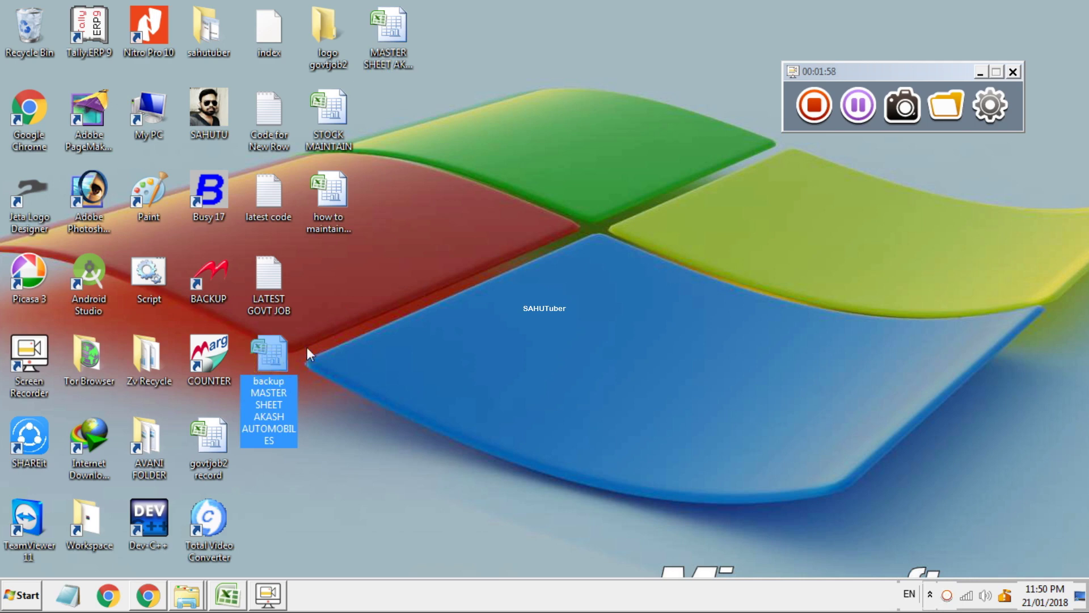
{"action": "double_click", "coordinate": [277, 384]}
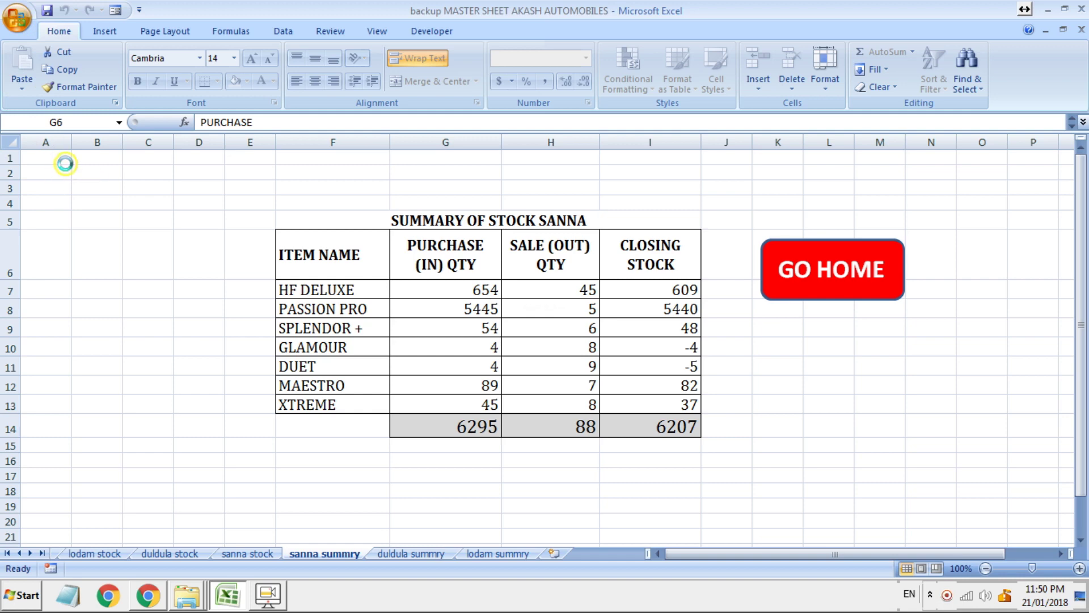
In General Options, set open and modify passwords, Always create backup and Read-only recommended.
{"action": "key", "text": "F12"}
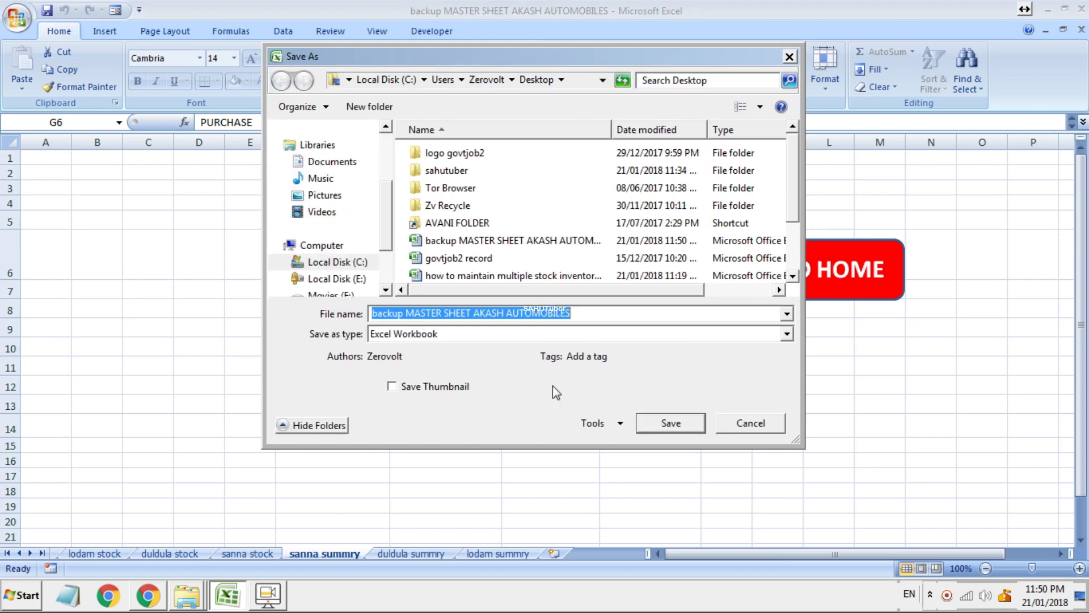
{"action": "left_click", "coordinate": [601, 423]}
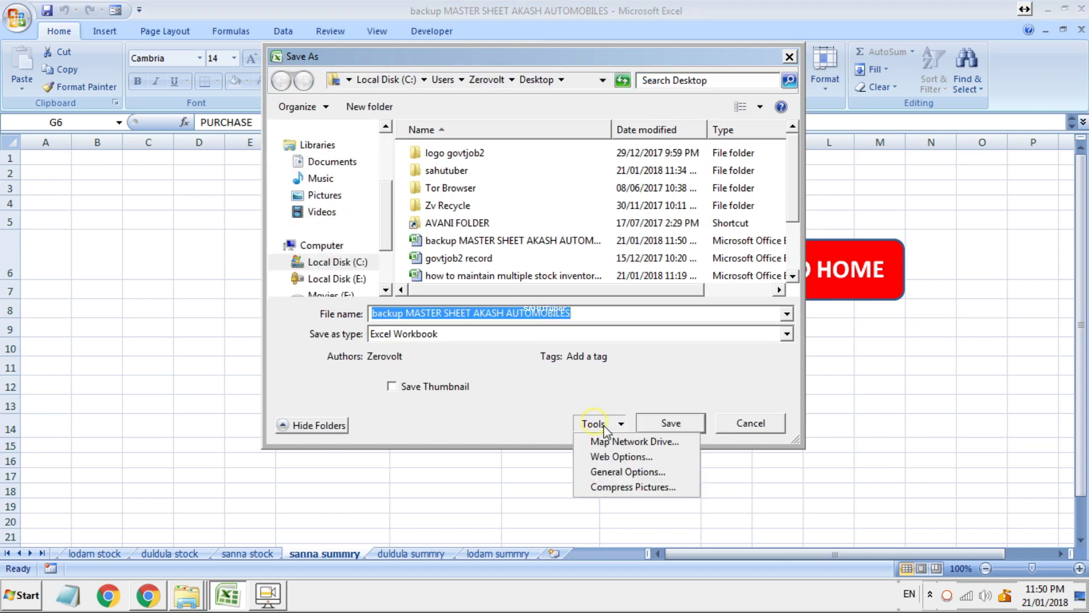
{"action": "left_click", "coordinate": [634, 472]}
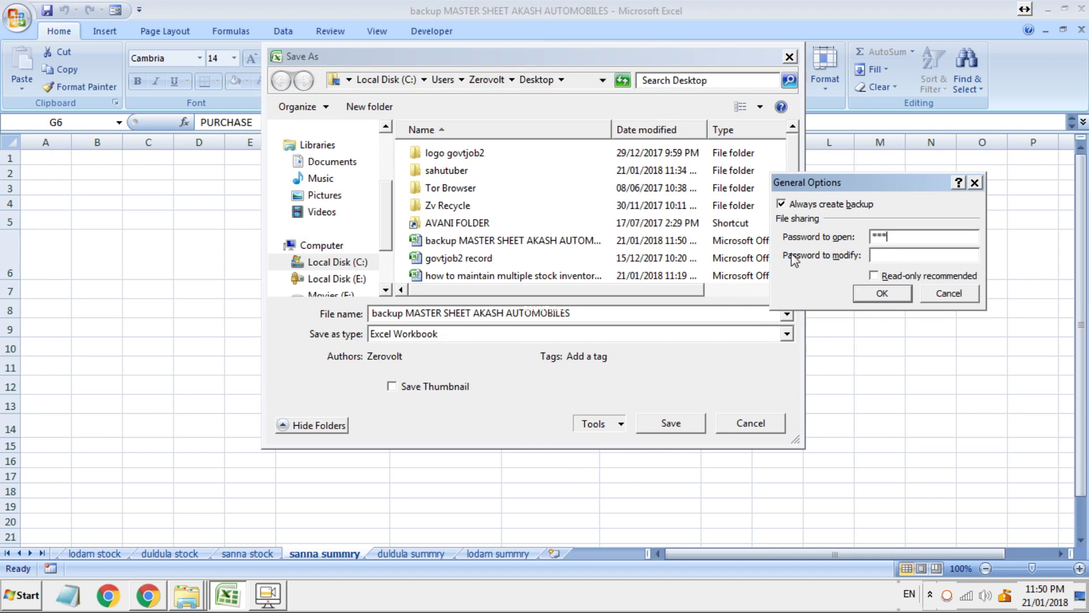
{"action": "left_click", "coordinate": [888, 255]}
{"action": "left_click", "coordinate": [874, 276]}
{"action": "left_click", "coordinate": [884, 299]}
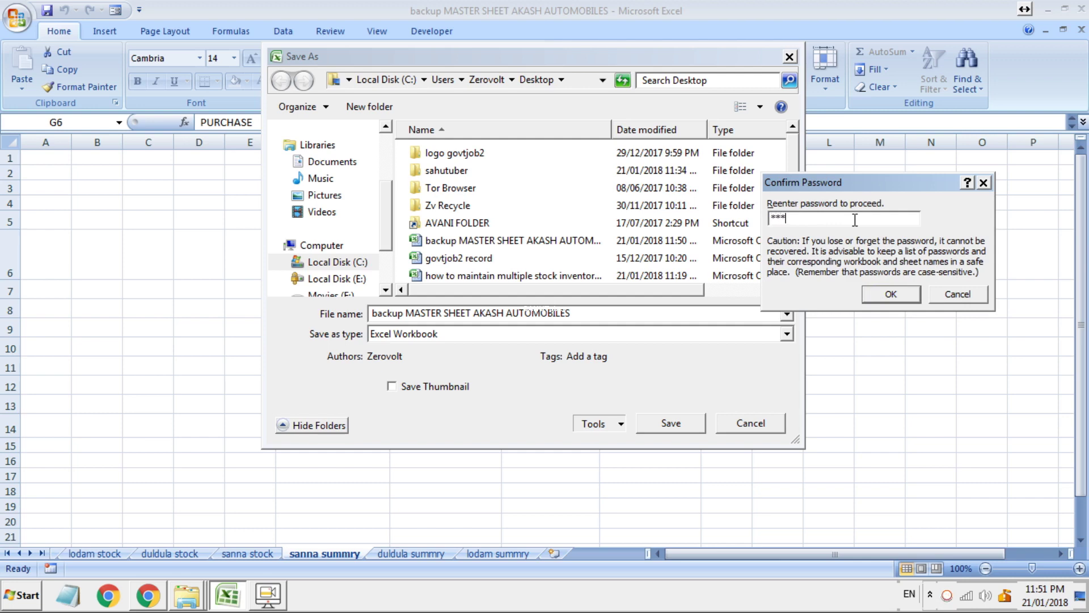
Re-enter both passwords, then save to the Desktop, replacing the existing backup workbook.
{"action": "left_click", "coordinate": [886, 301]}
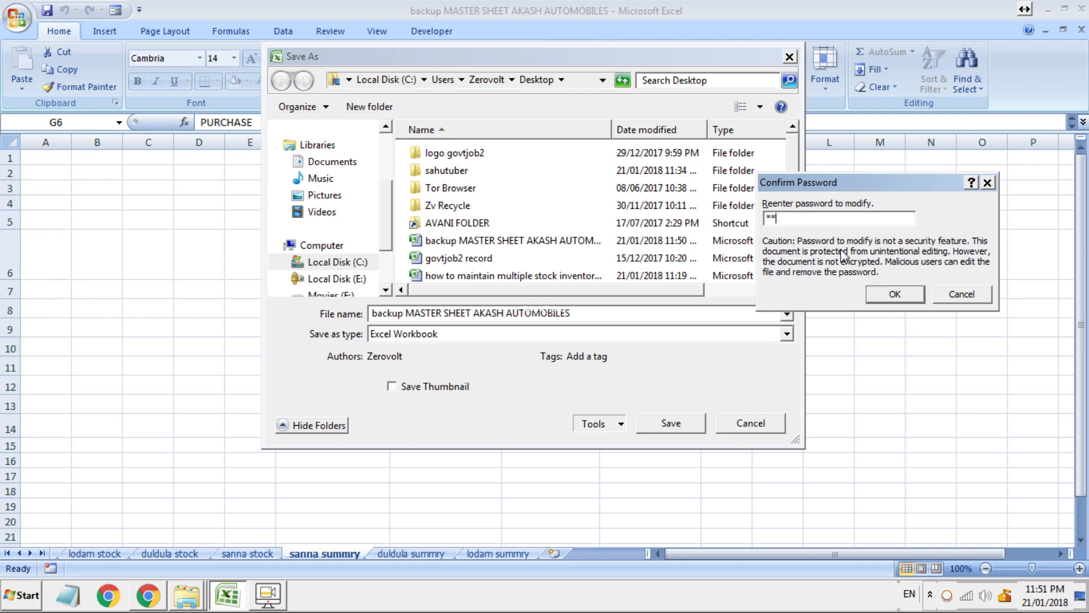
{"action": "left_click", "coordinate": [894, 296]}
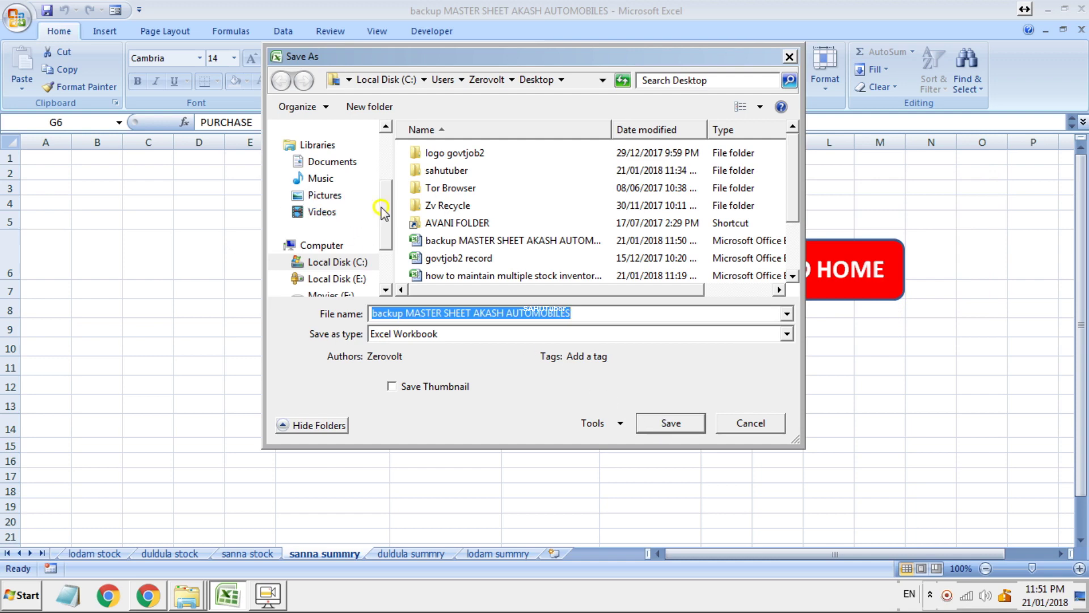
{"action": "scroll", "coordinate": [382, 212], "scroll_direction": "up", "scroll_amount": 3}
{"action": "left_click", "coordinate": [322, 185]}
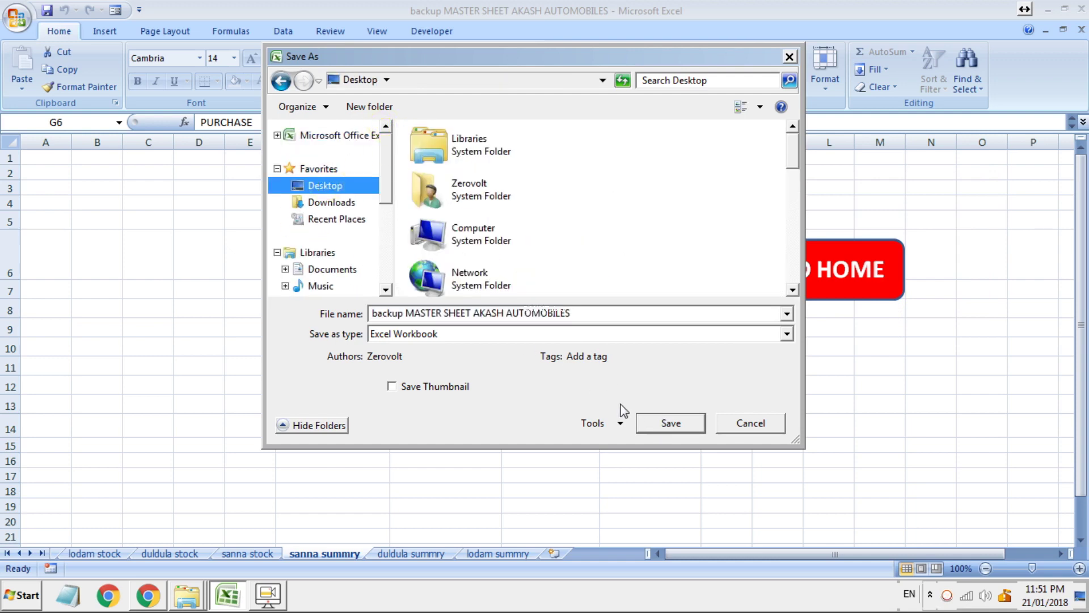
{"action": "left_click", "coordinate": [680, 431]}
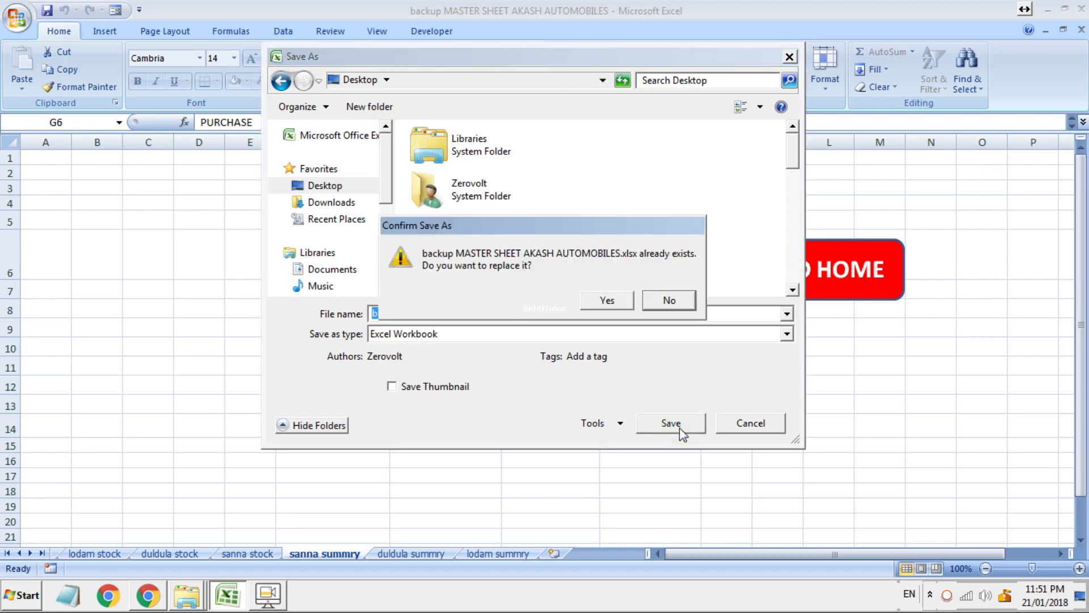
{"action": "left_click", "coordinate": [610, 299]}
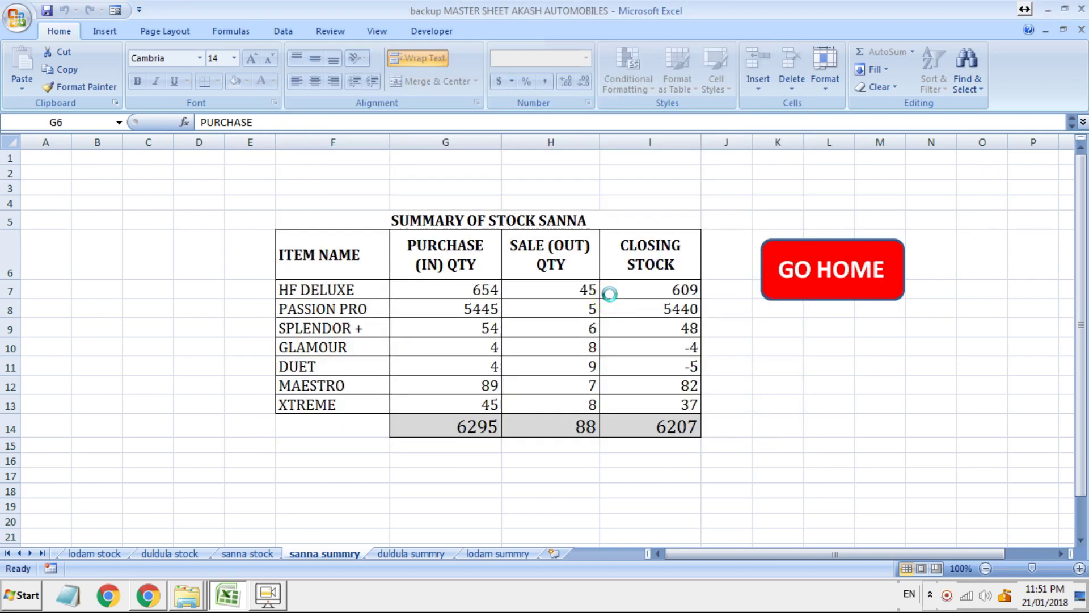
Minimize Excel, refresh the desktop, and try opening the Backup of backup .xlk file, declining the warning.
{"action": "left_click", "coordinate": [1048, 12]}
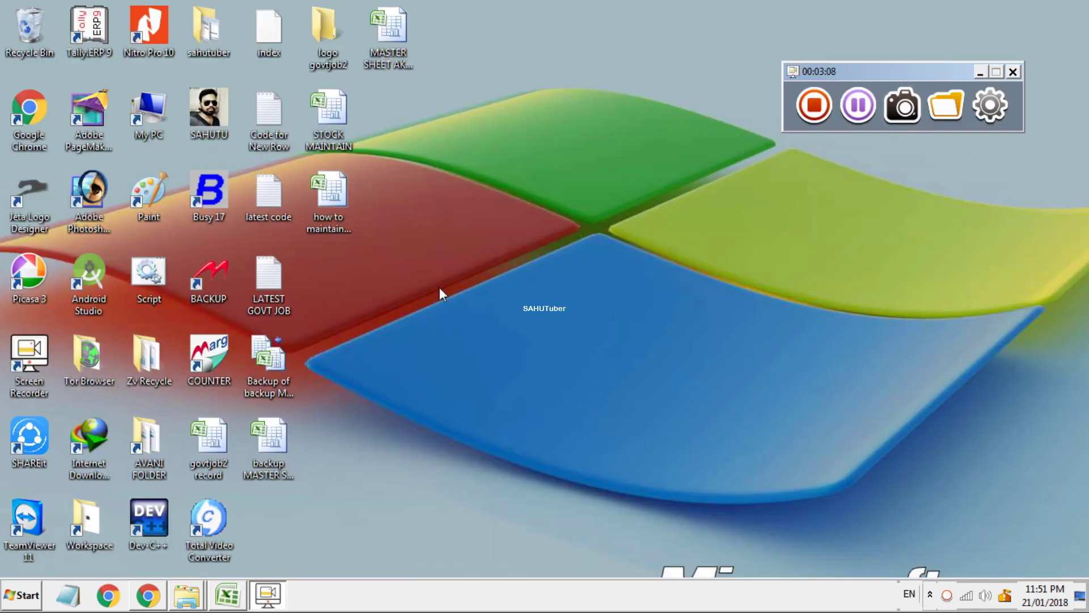
{"action": "right_click", "coordinate": [439, 287]}
{"action": "left_click", "coordinate": [464, 324]}
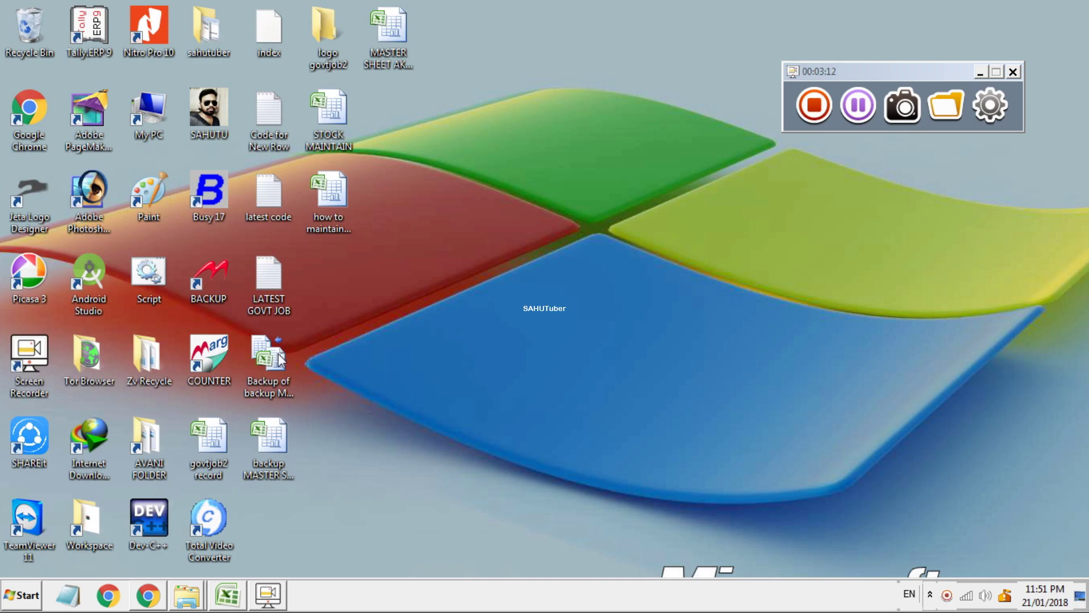
{"action": "double_click", "coordinate": [278, 359]}
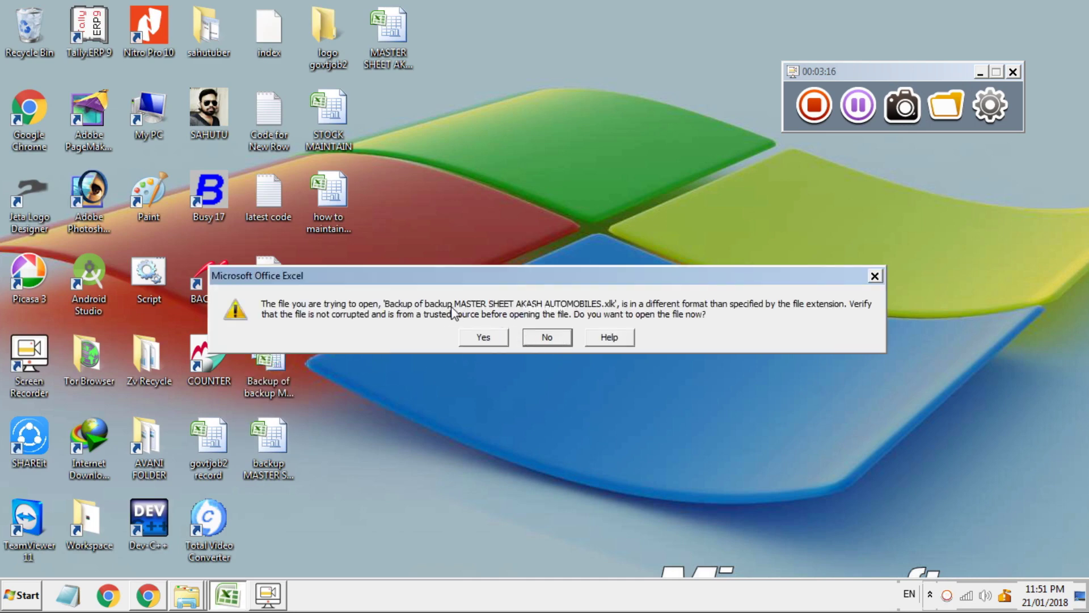
{"action": "left_click", "coordinate": [466, 337]}
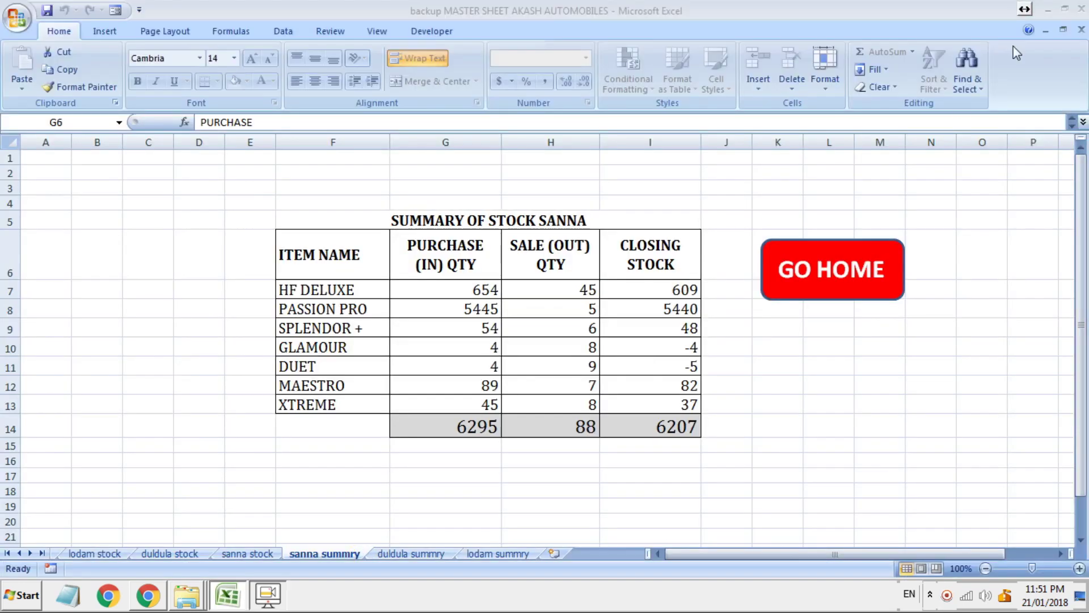
Close Excel and reopen the .xlk backup, accepting the format warning.
{"action": "left_click", "coordinate": [1082, 8]}
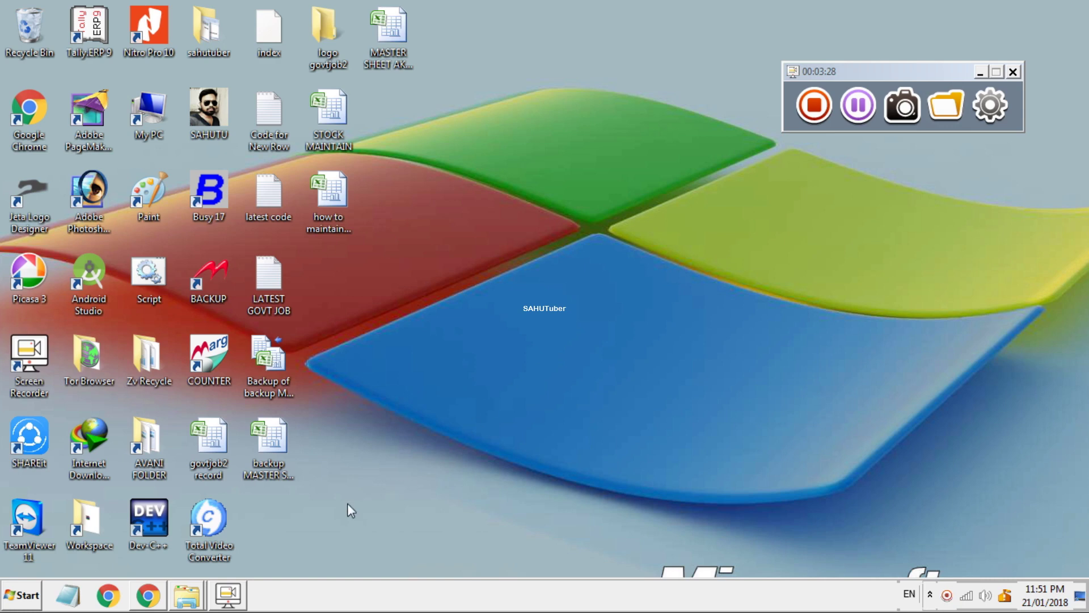
{"action": "double_click", "coordinate": [269, 382]}
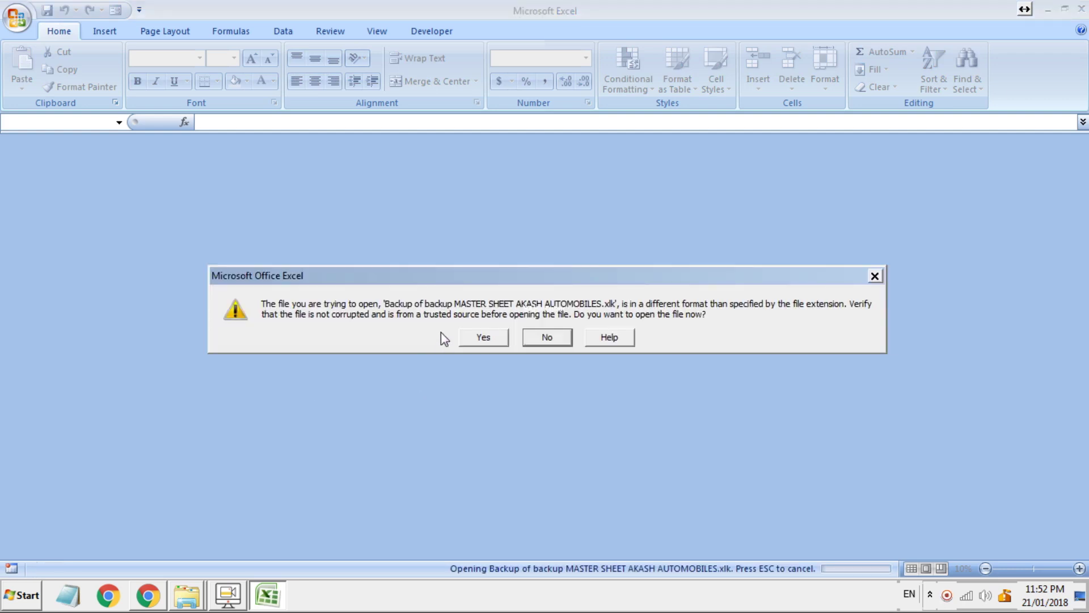
{"action": "left_click", "coordinate": [489, 338]}
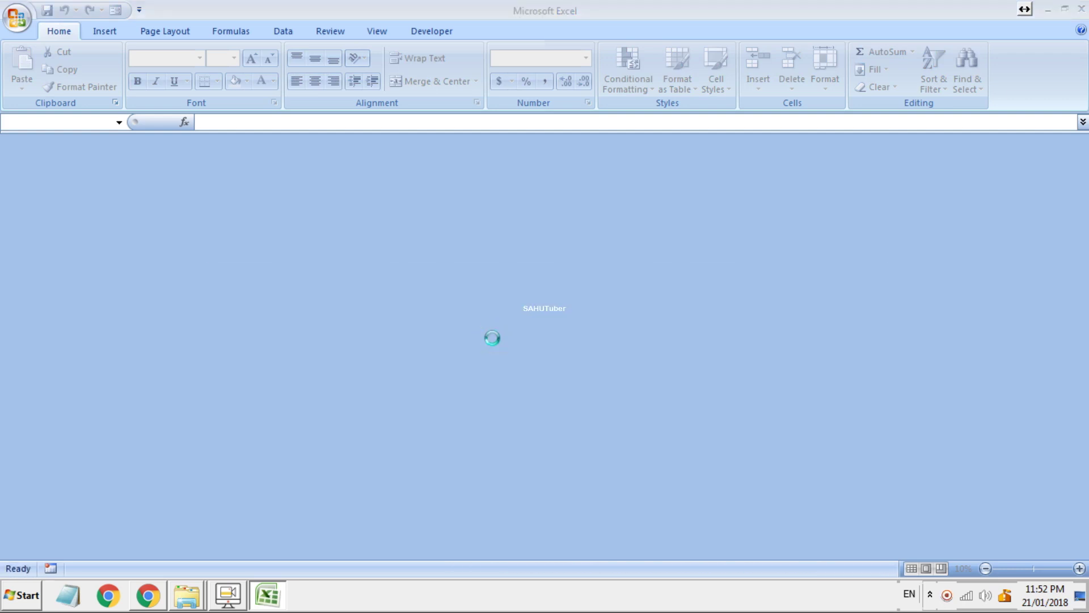